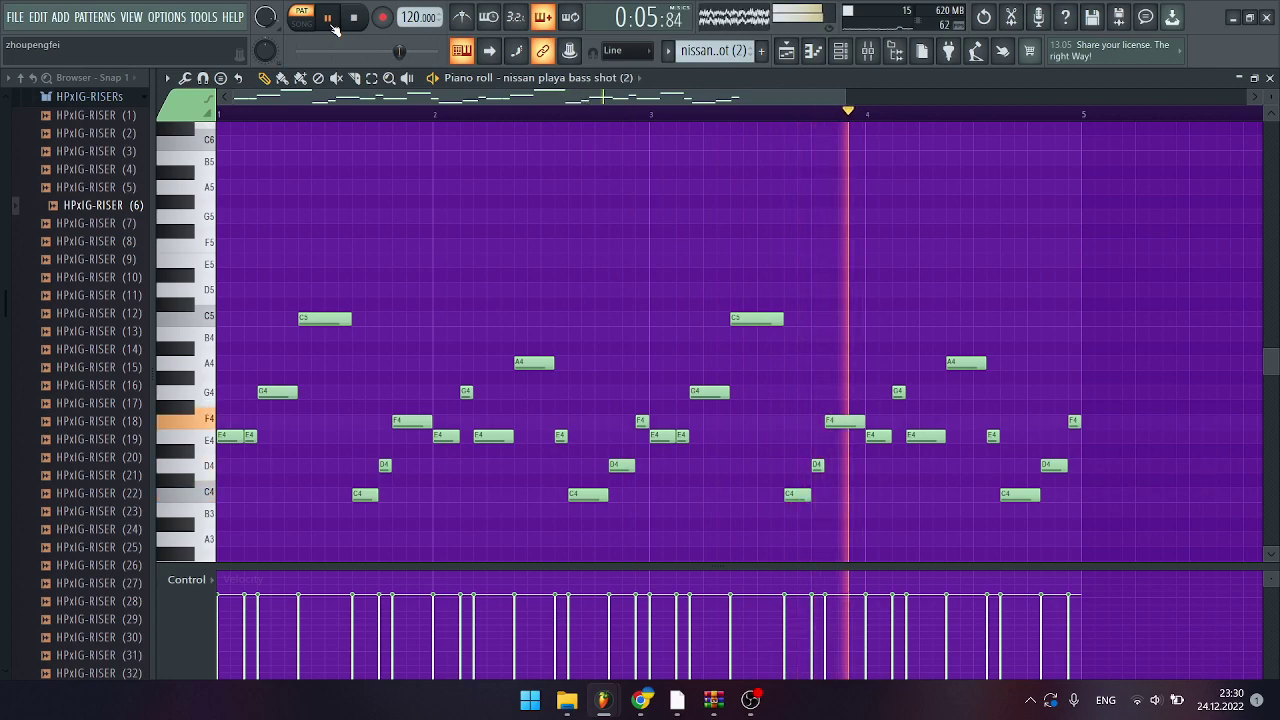
# Stop the bass pattern and play back the OPEN-HAT (2) pattern in the piano roll
pyautogui.click(330, 20)
pyautogui.press('KP_Add')
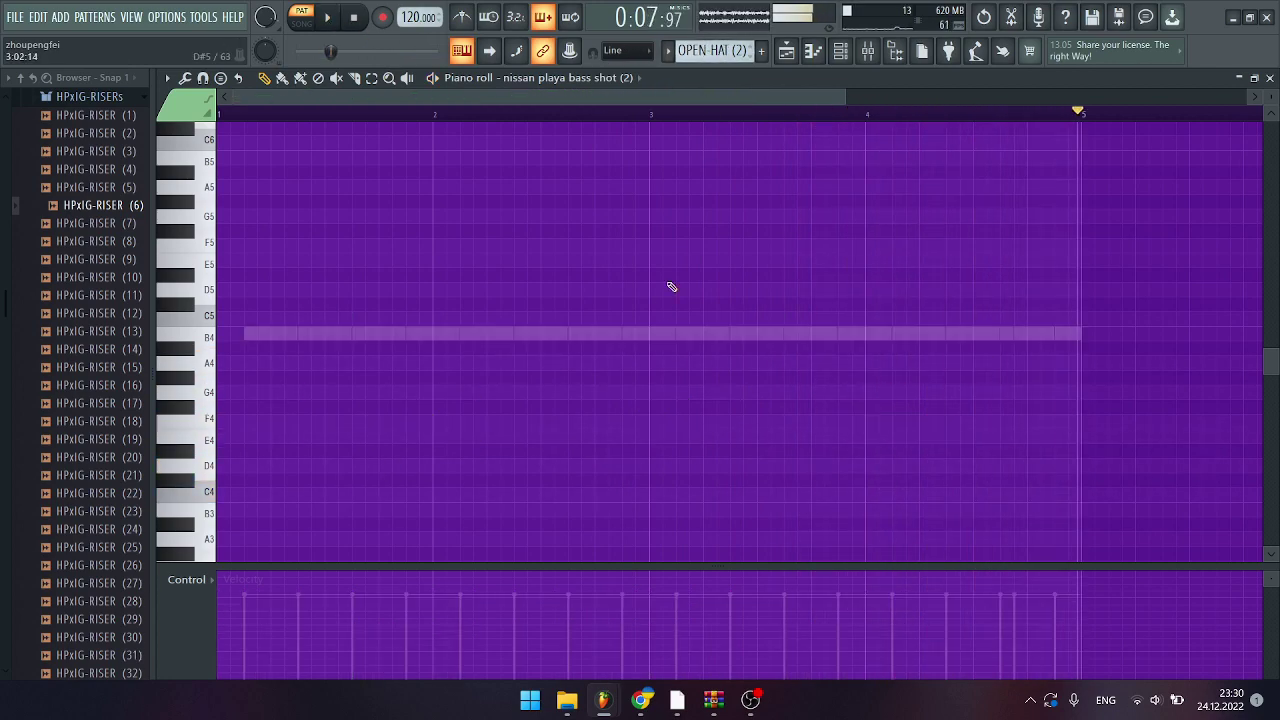
pyautogui.click(330, 19)
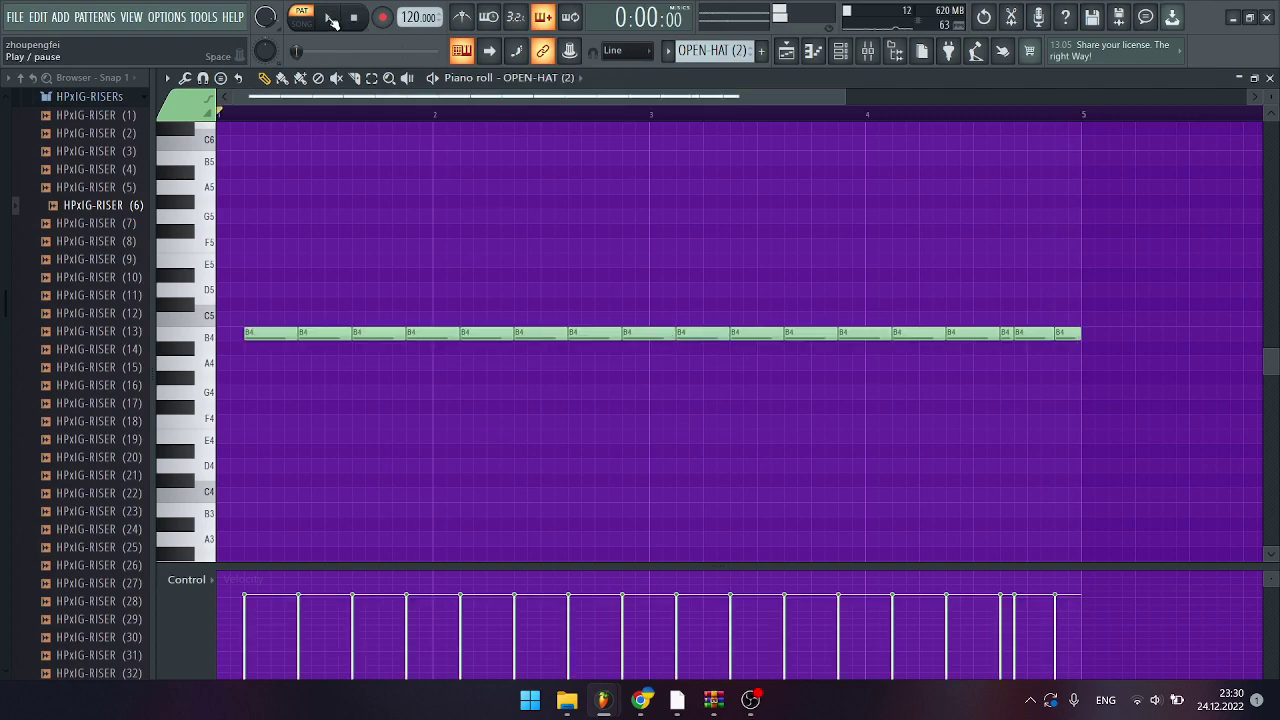
pyautogui.click(330, 19)
# Play back the CLAP (3) and KICK (8) patterns one after the other in the piano roll
pyautogui.scroll(-1, 737, 50)
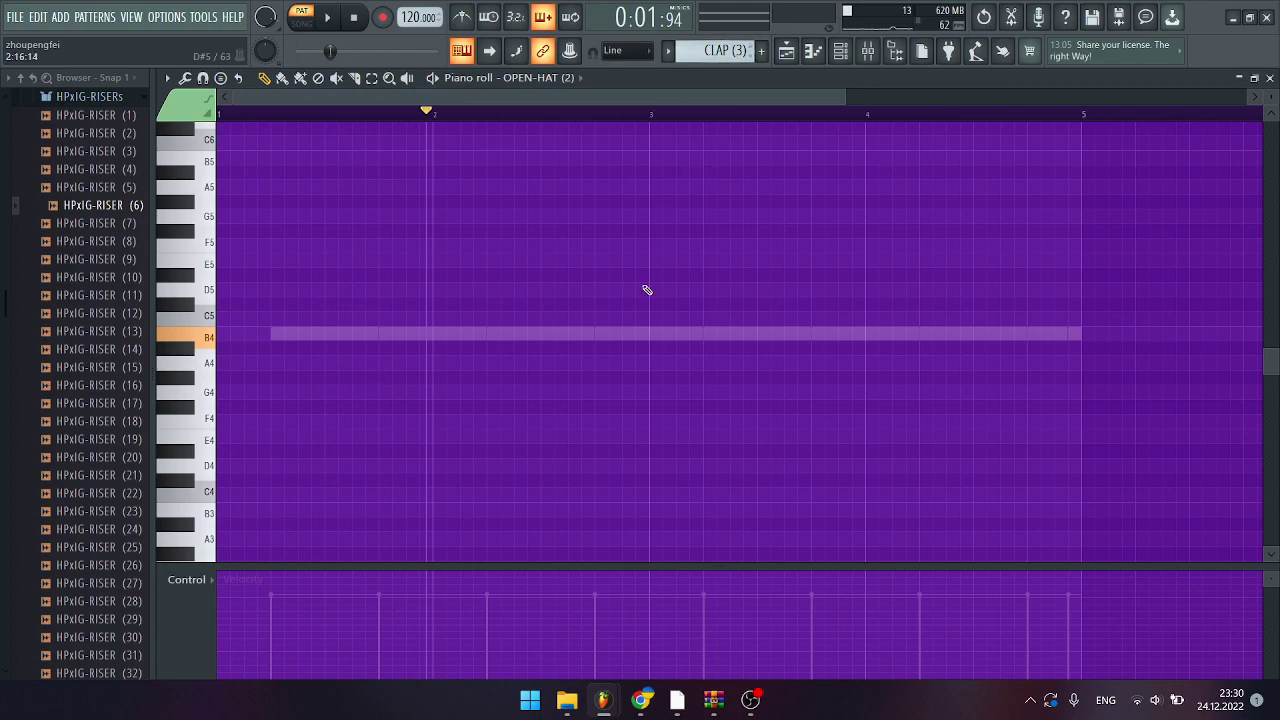
pyautogui.click(340, 19)
pyautogui.click(342, 19)
pyautogui.scroll(-5, 720, 50)
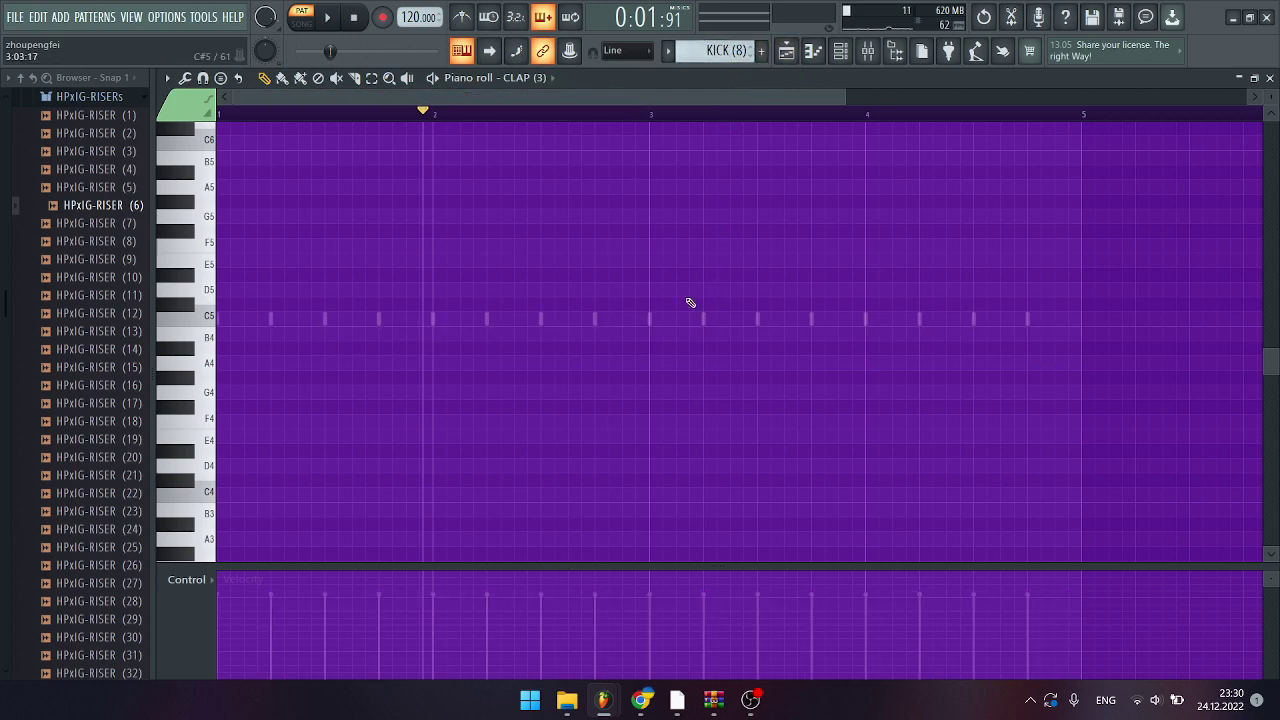
pyautogui.click(331, 19)
pyautogui.click(336, 20)
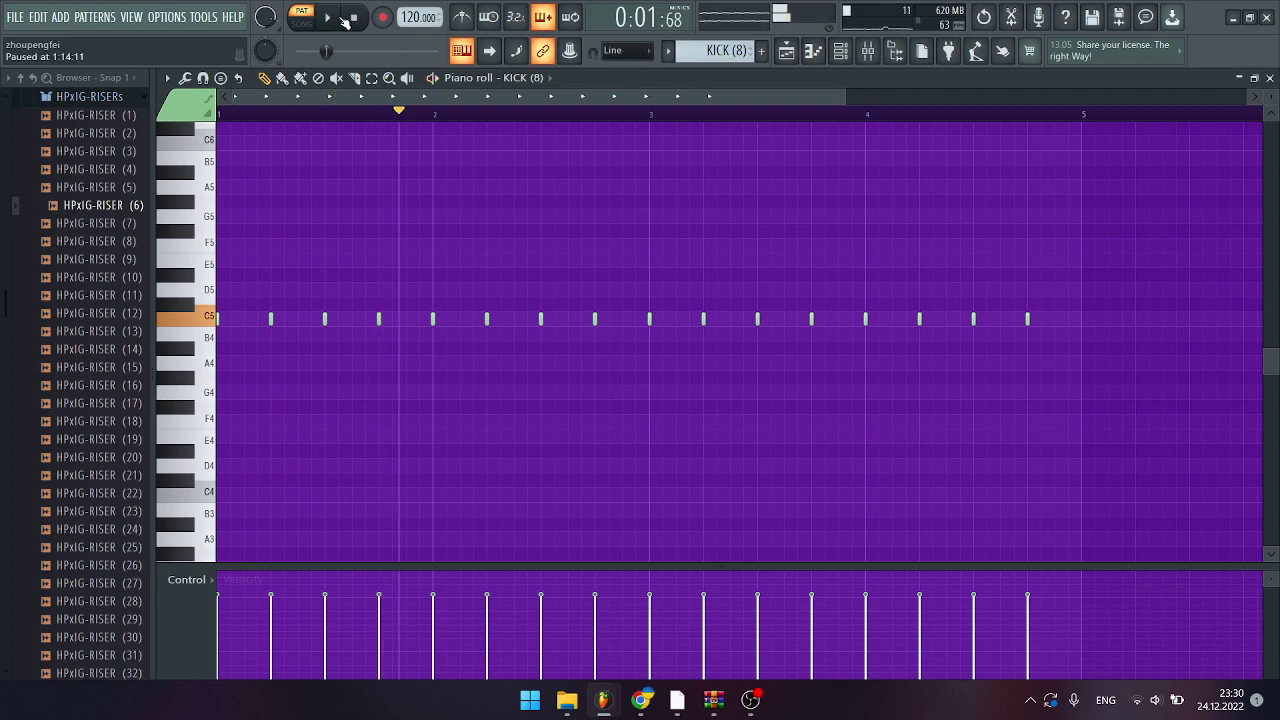
# Show the playlist arrangement and preview the LOOP HATS (4) audio clip in its channel settings
pyautogui.press('F4')
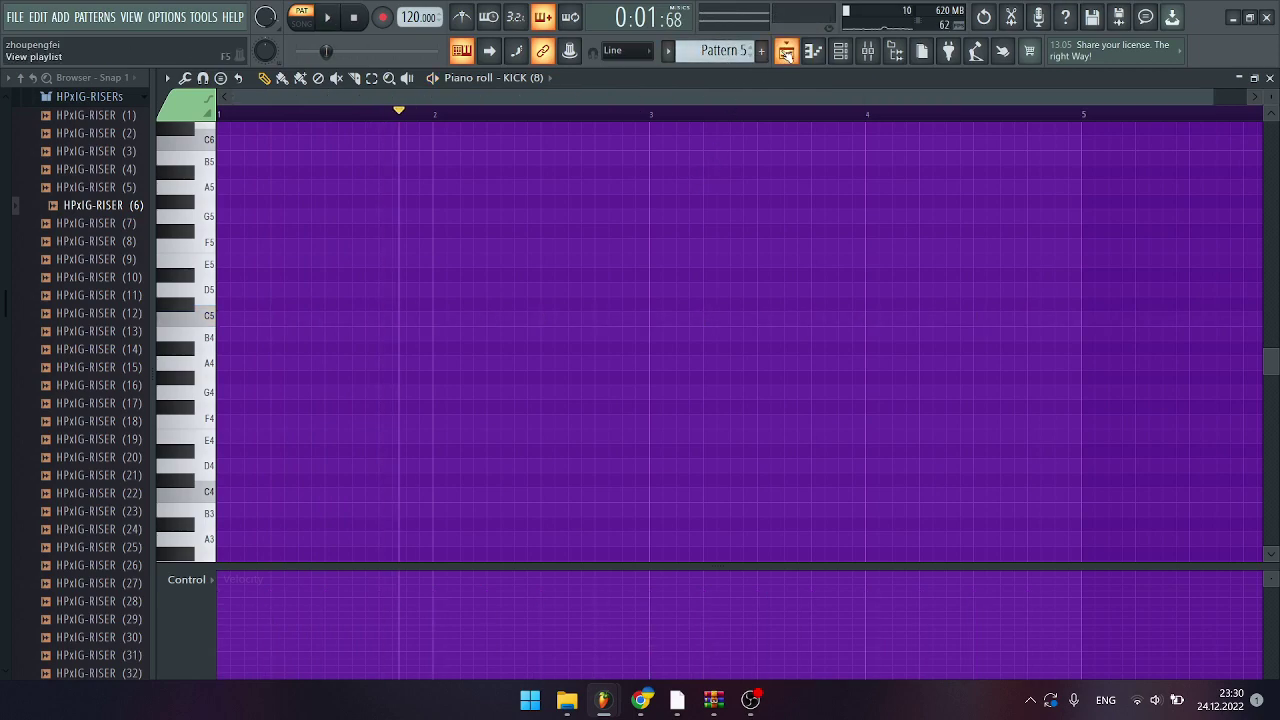
pyautogui.hotkey('ctrl', 'z')
pyautogui.click(787, 52)
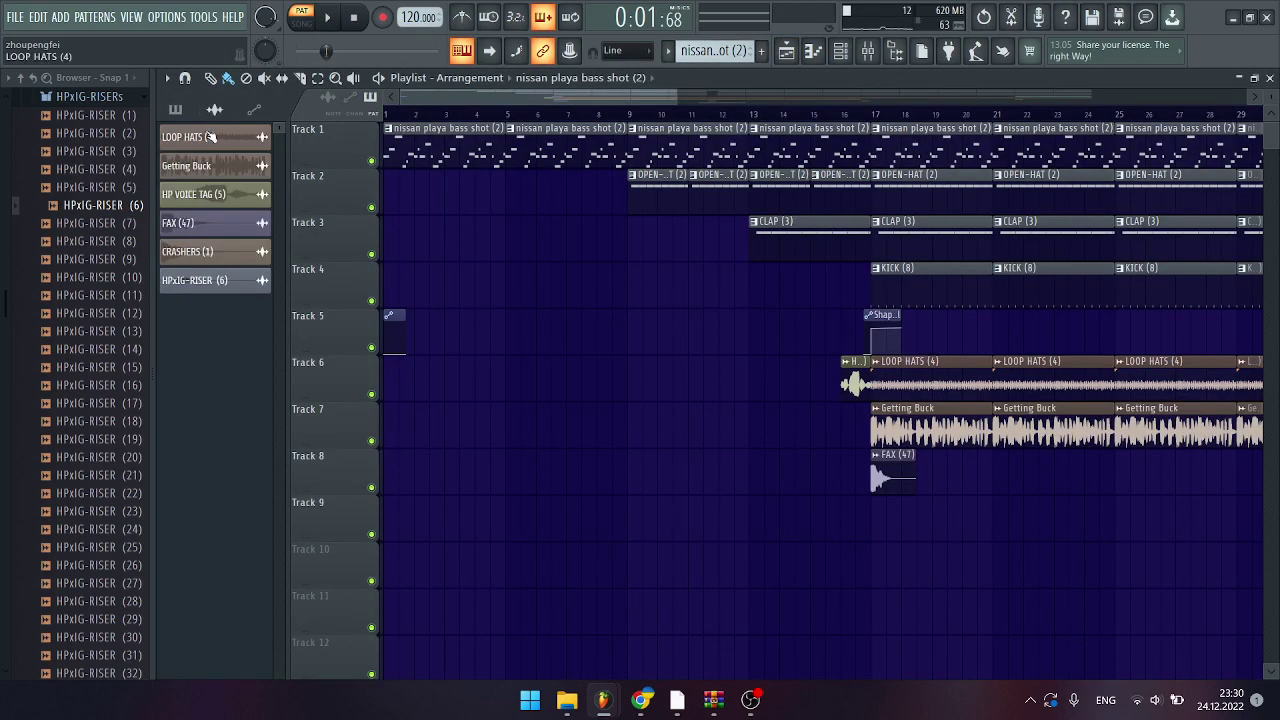
pyautogui.click(210, 136)
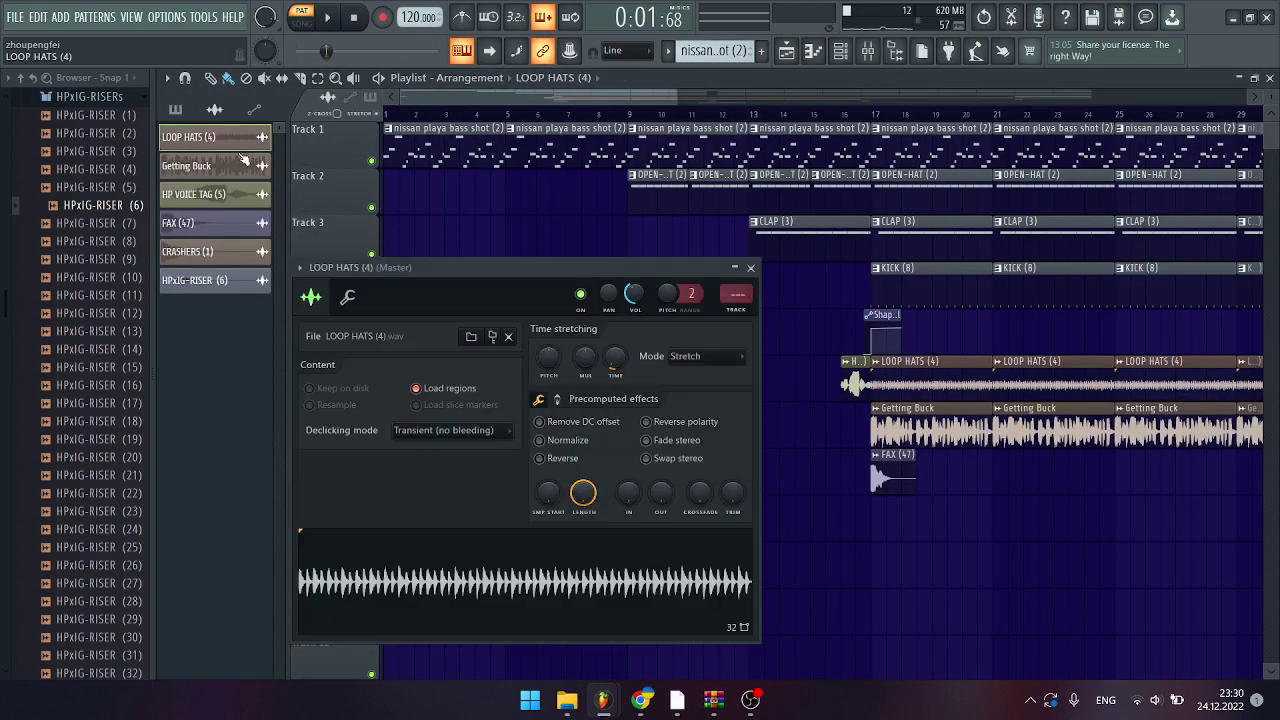
pyautogui.click(355, 20)
# Preview the remaining audio clips in their channel settings, from Getting Buck through HPxIG-RISER (6)
pyautogui.click(195, 165)
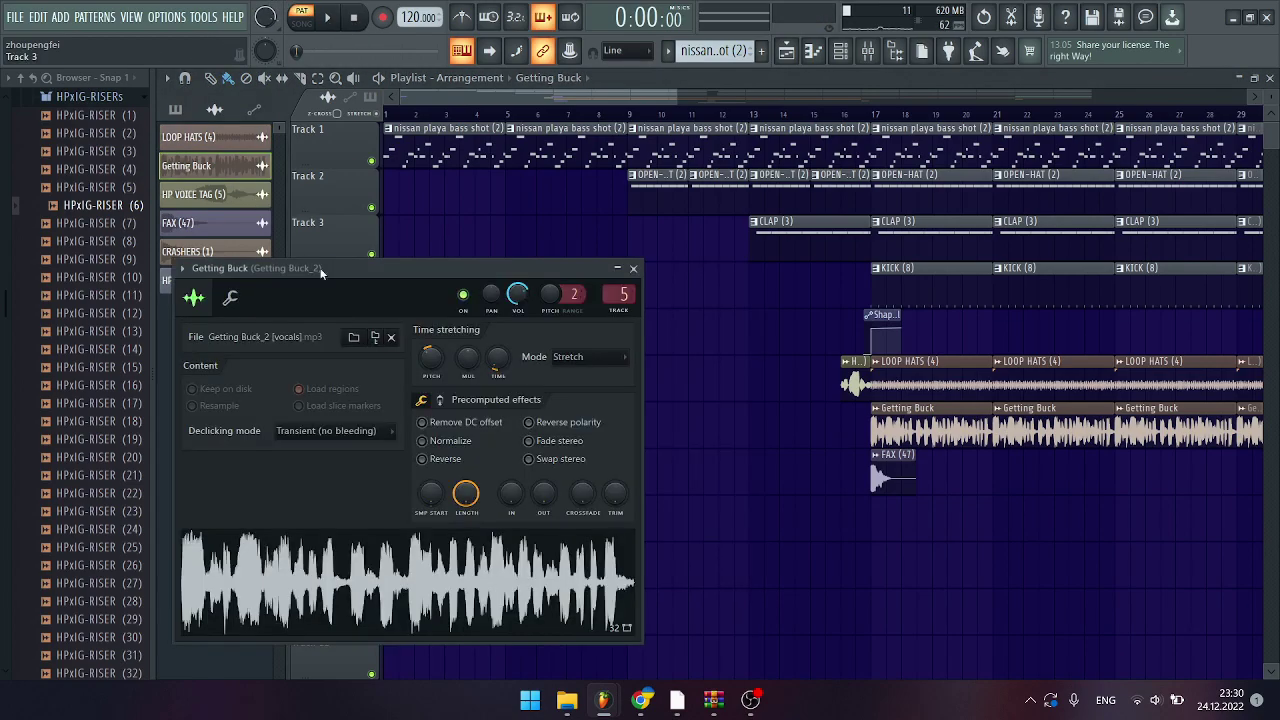
pyautogui.moveTo(322, 293); pyautogui.dragTo(446, 267)
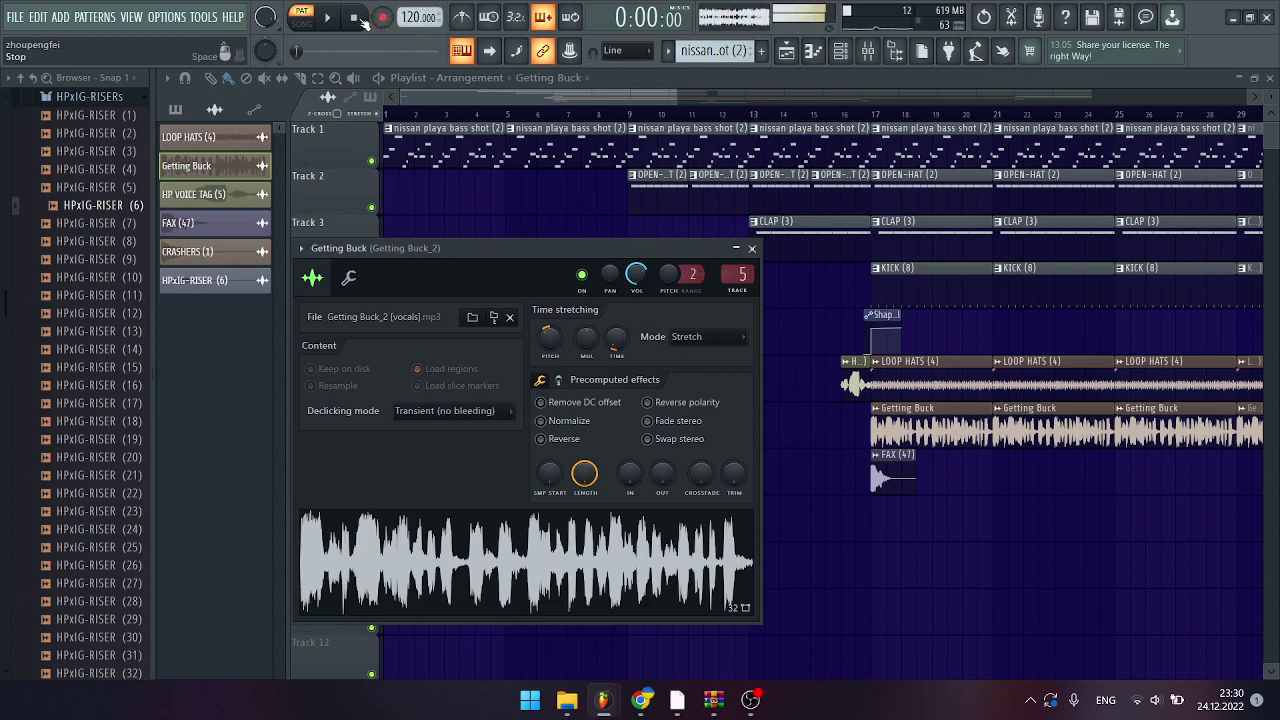
pyautogui.click(231, 195)
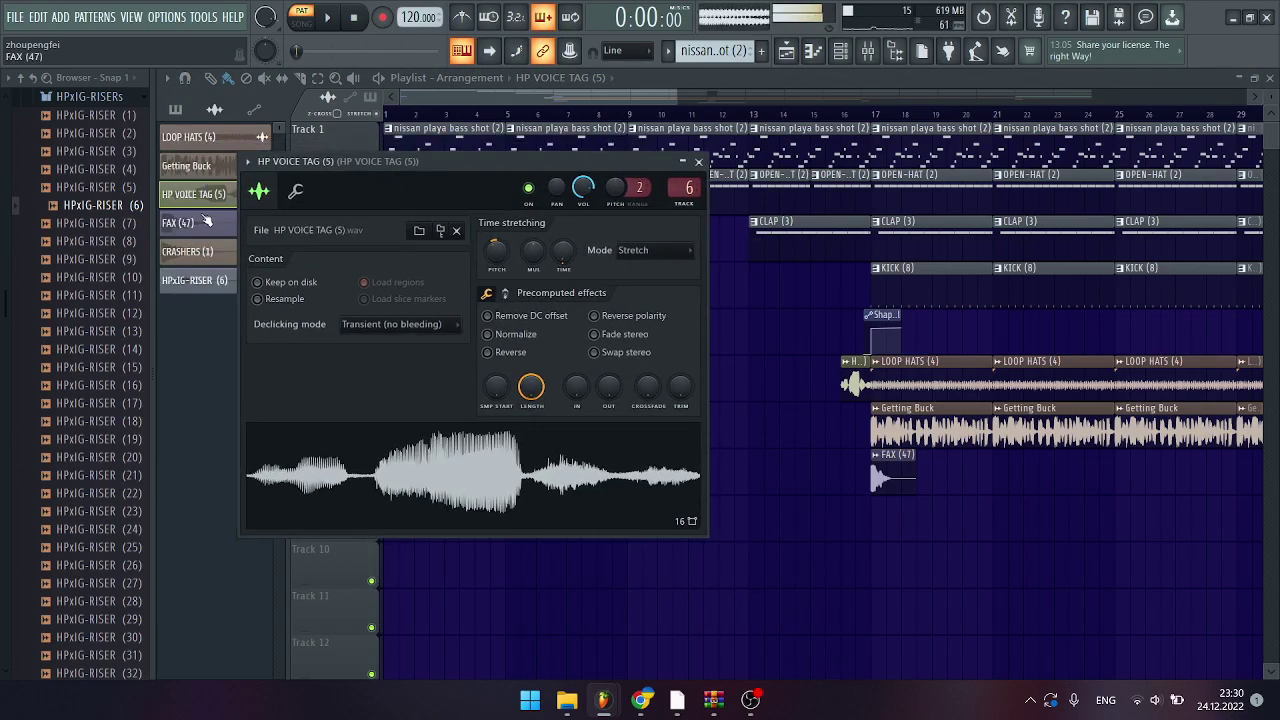
pyautogui.click(207, 221)
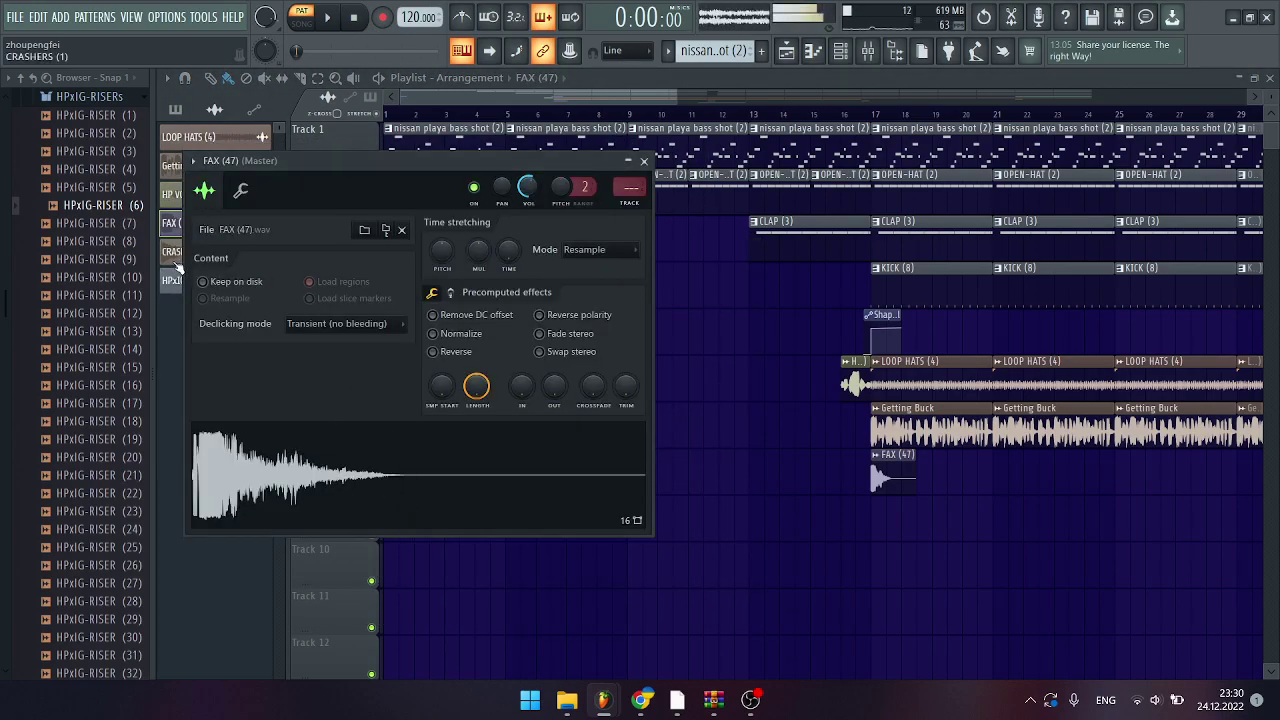
pyautogui.click(178, 258)
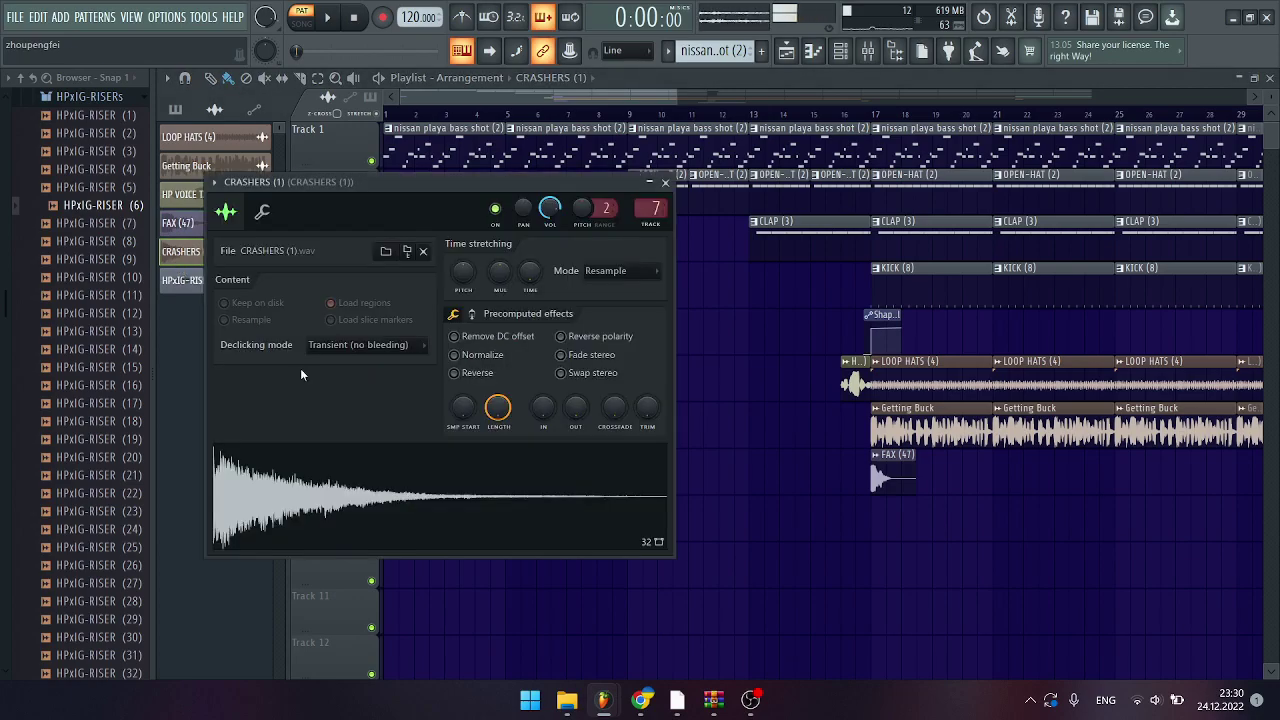
pyautogui.click(193, 283)
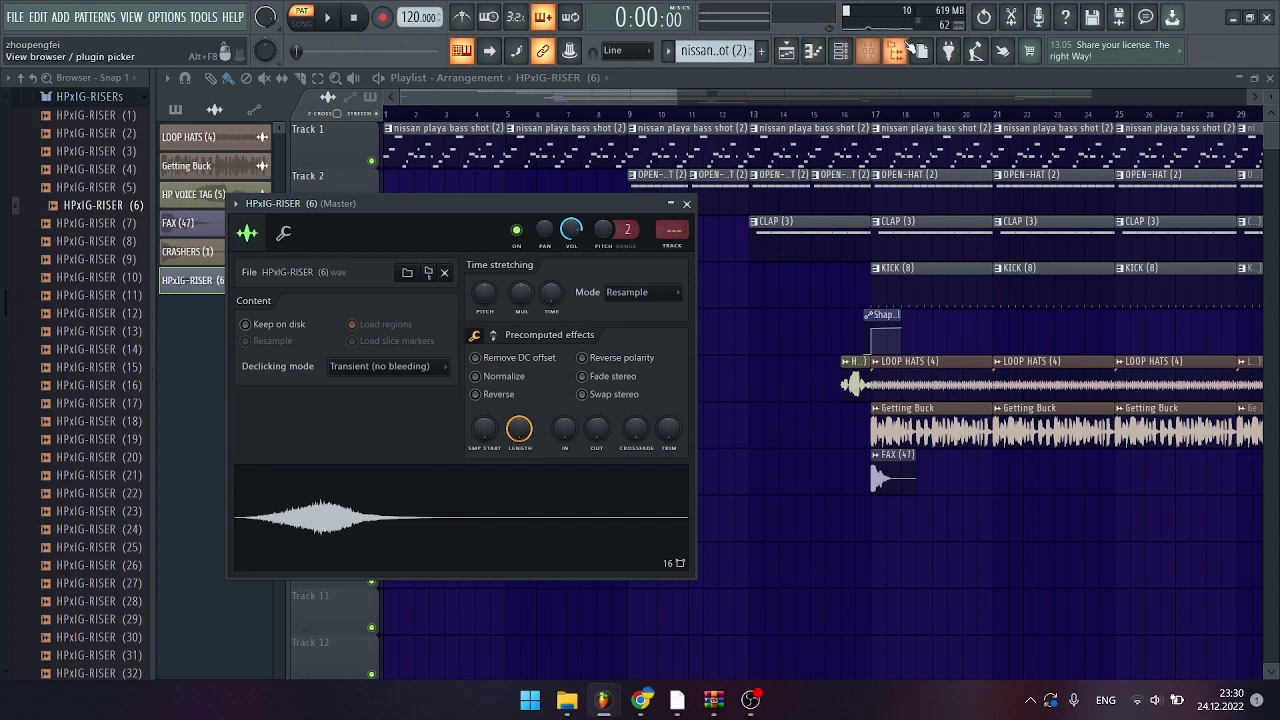
# Show the mixer and review the Endless Smile, Soundgoodizer and ShaperBox2 effects on Insert 1
pyautogui.press('F9')
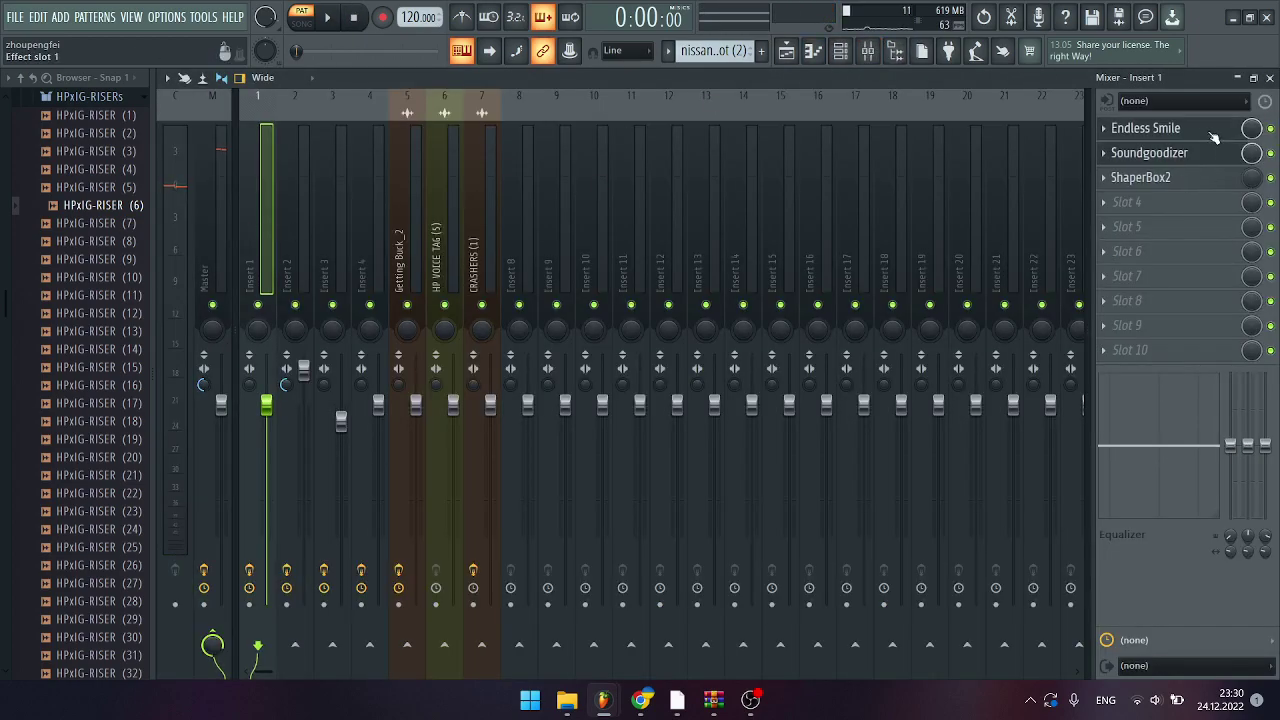
pyautogui.click(1211, 134)
pyautogui.click(1211, 134)
pyautogui.click(1218, 157)
pyautogui.click(1218, 157)
pyautogui.click(1205, 178)
pyautogui.click(1203, 184)
# Review the Decimort 2 effect on Insert 2 and the first effect slot on Insert 3
pyautogui.click(294, 288)
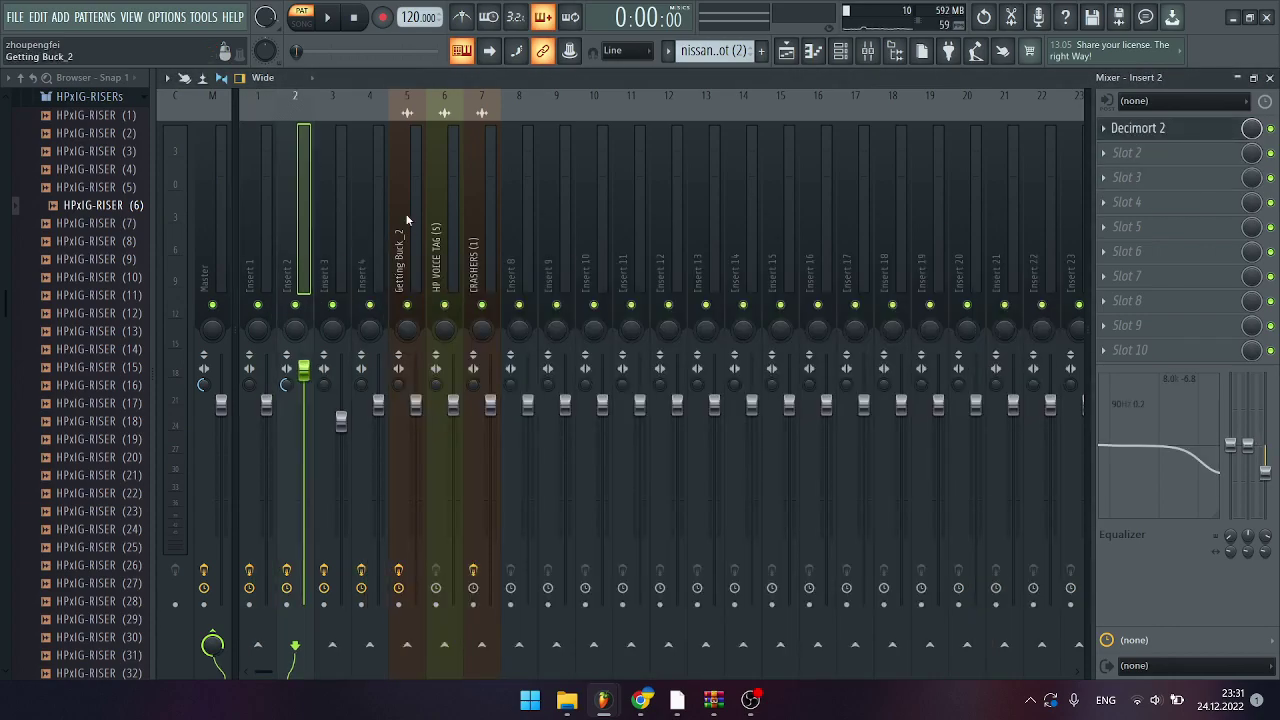
pyautogui.click(1163, 128)
pyautogui.click(1163, 128)
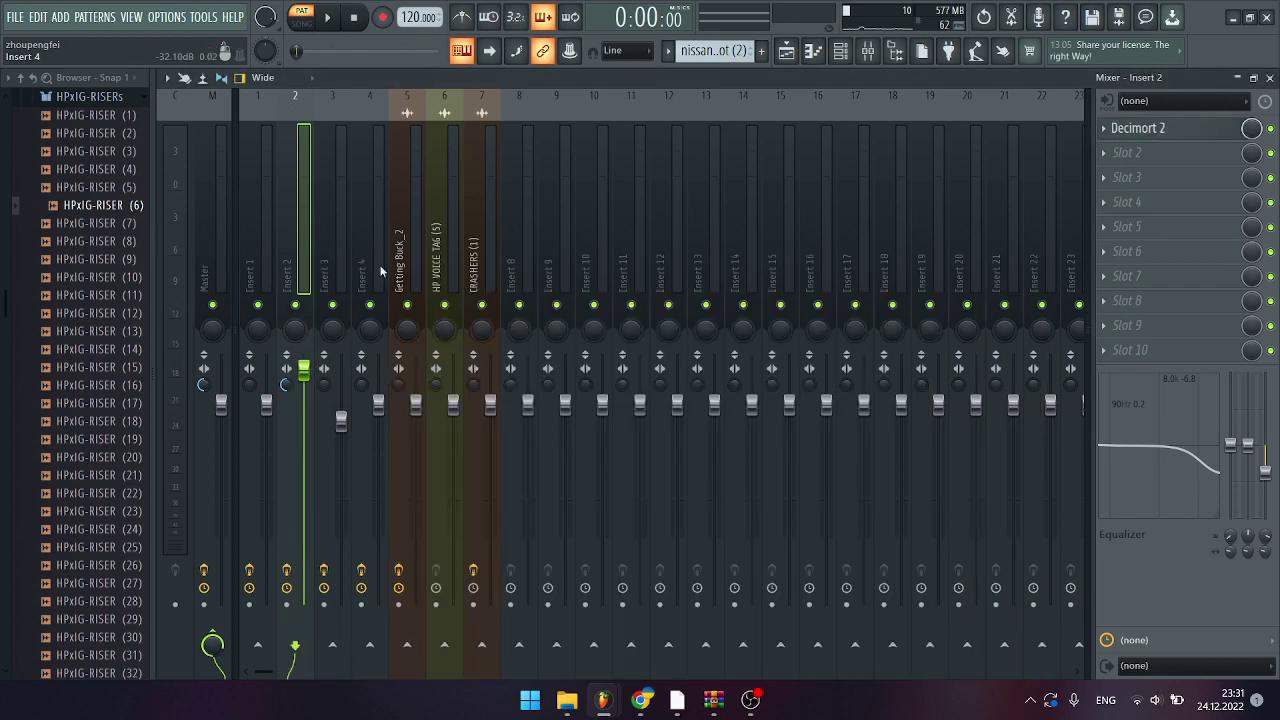
pyautogui.click(340, 265)
pyautogui.click(1170, 130)
pyautogui.click(1170, 130)
# Review Fruity parametric EQ 2 on Insert 4 and the first two effects on the Getting Buck_2 track
pyautogui.click(355, 268)
pyautogui.click(1163, 128)
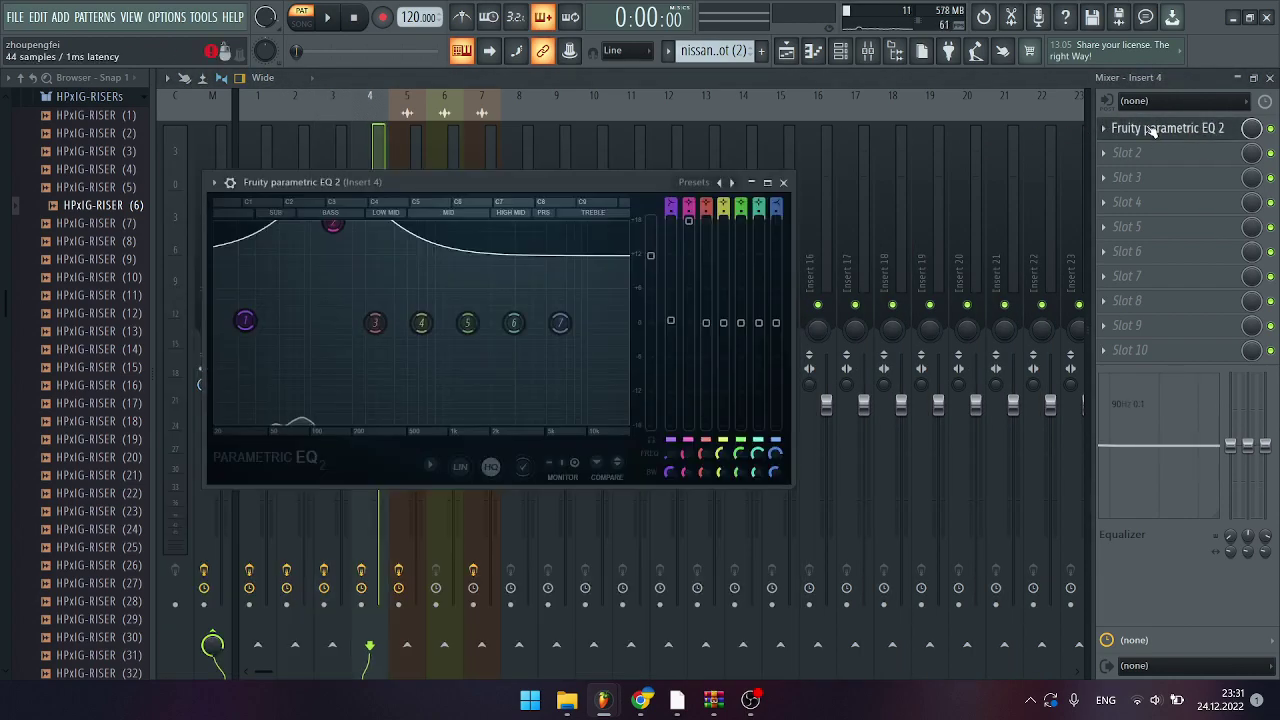
pyautogui.click(1163, 128)
pyautogui.click(424, 243)
pyautogui.click(1137, 131)
pyautogui.click(1137, 131)
pyautogui.click(1140, 152)
pyautogui.click(1140, 152)
# Check the effect slots of the HP VOICE TAG (5) and CRASHERS (1) mixer tracks
pyautogui.click(430, 256)
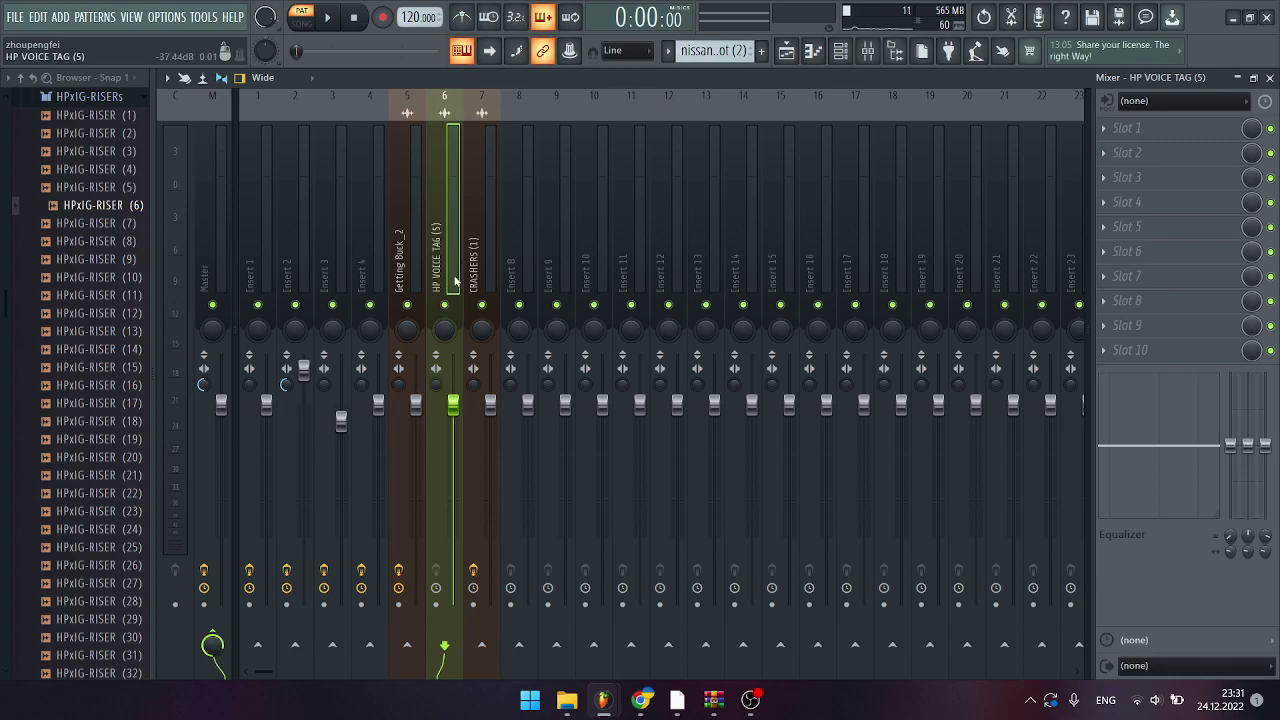
pyautogui.click(486, 281)
pyautogui.click(1197, 130)
pyautogui.click(1197, 130)
# Review the Master track's effect chain, including EQUO, Fruity Limiter, FX, Fruity Reeverb 2 and The Glue
pyautogui.click(210, 284)
pyautogui.click(1175, 135)
pyautogui.click(1175, 135)
pyautogui.click(1182, 160)
pyautogui.click(1182, 160)
pyautogui.click(1184, 182)
pyautogui.click(1184, 182)
pyautogui.click(1188, 204)
pyautogui.click(1188, 204)
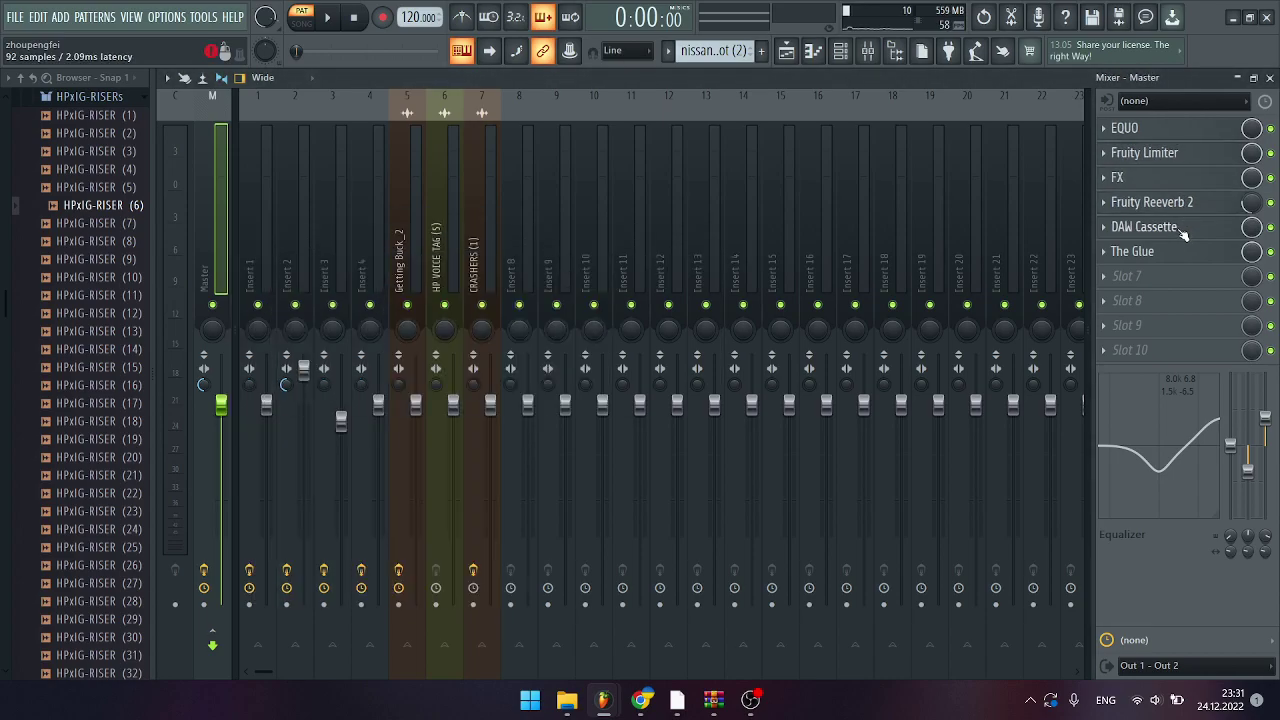
pyautogui.click(1183, 256)
pyautogui.click(1183, 256)
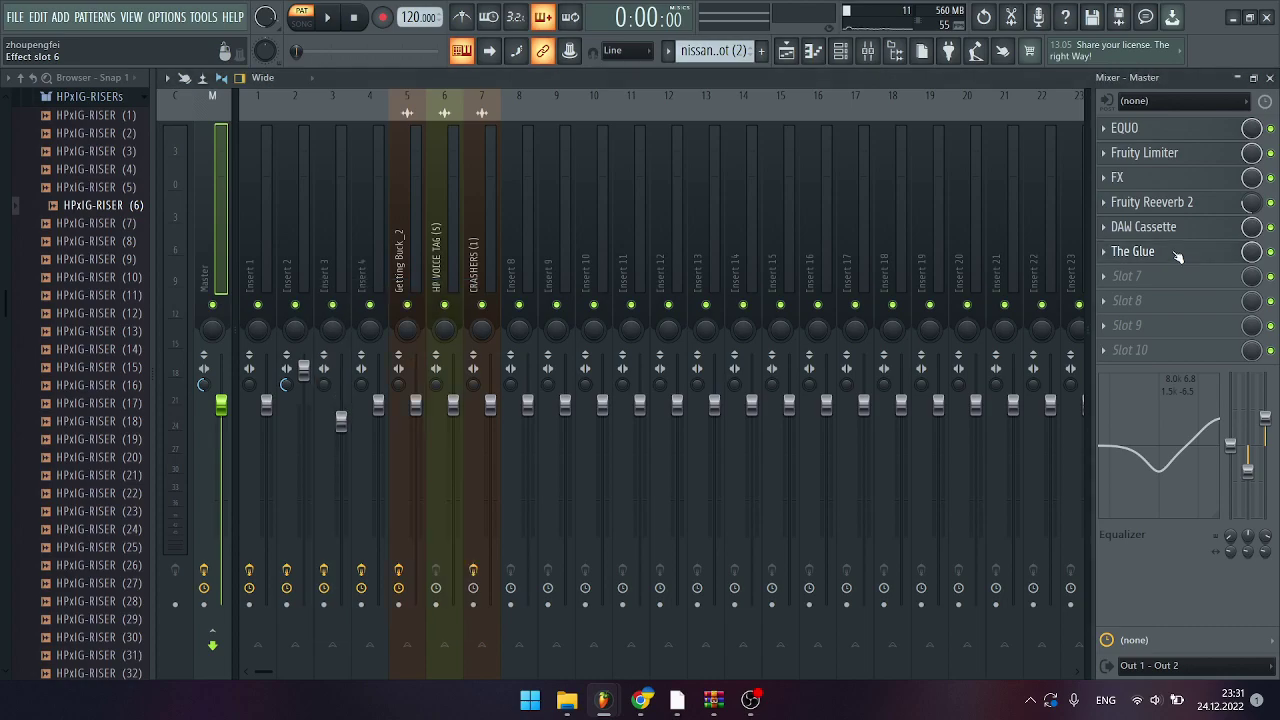
# Return to the playlist, switch to song mode, and play the whole arrangement from the start before stopping it
pyautogui.click(788, 53)
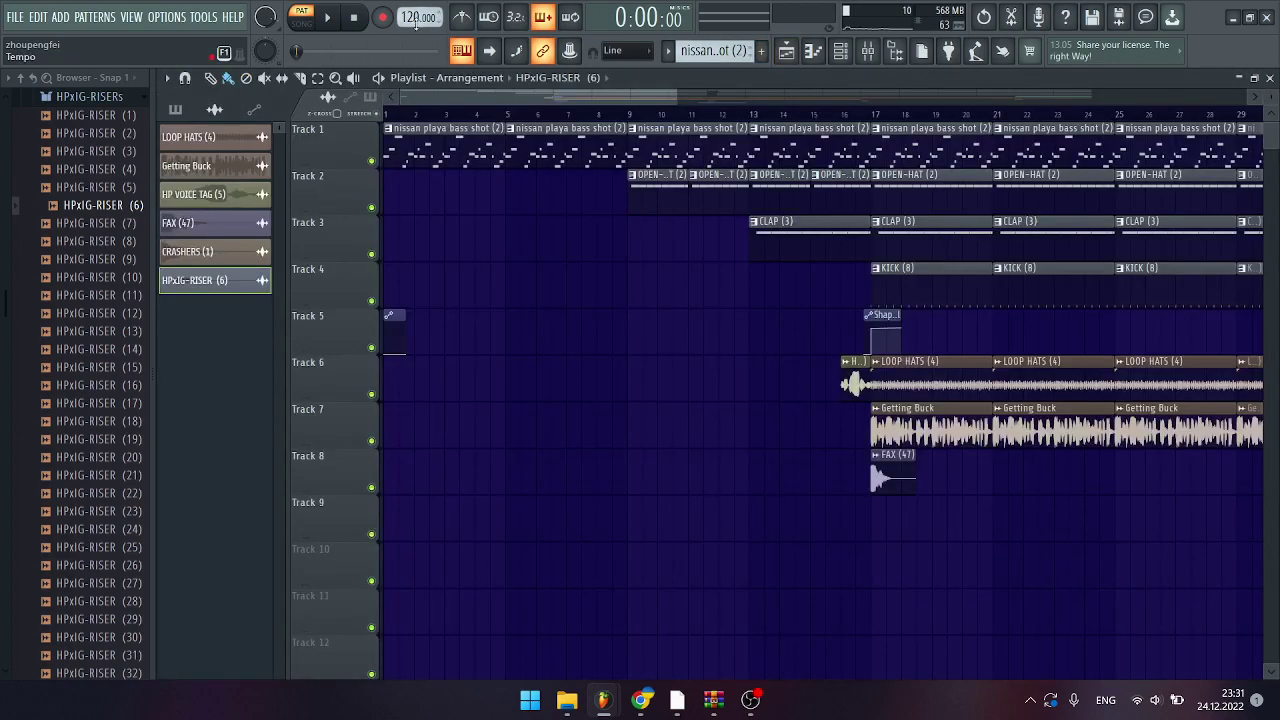
pyautogui.click(301, 22)
pyautogui.moveTo(678, 93); pyautogui.dragTo(495, 65)
pyautogui.press('space')
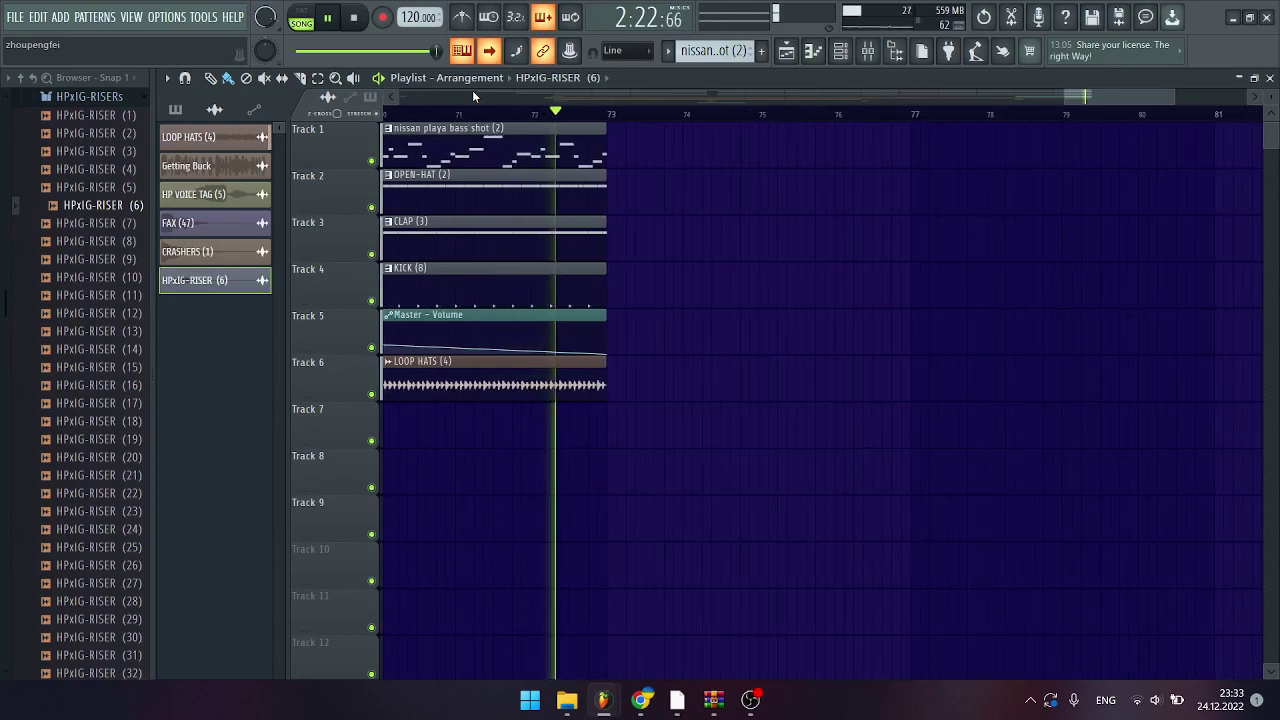
pyautogui.press('space')
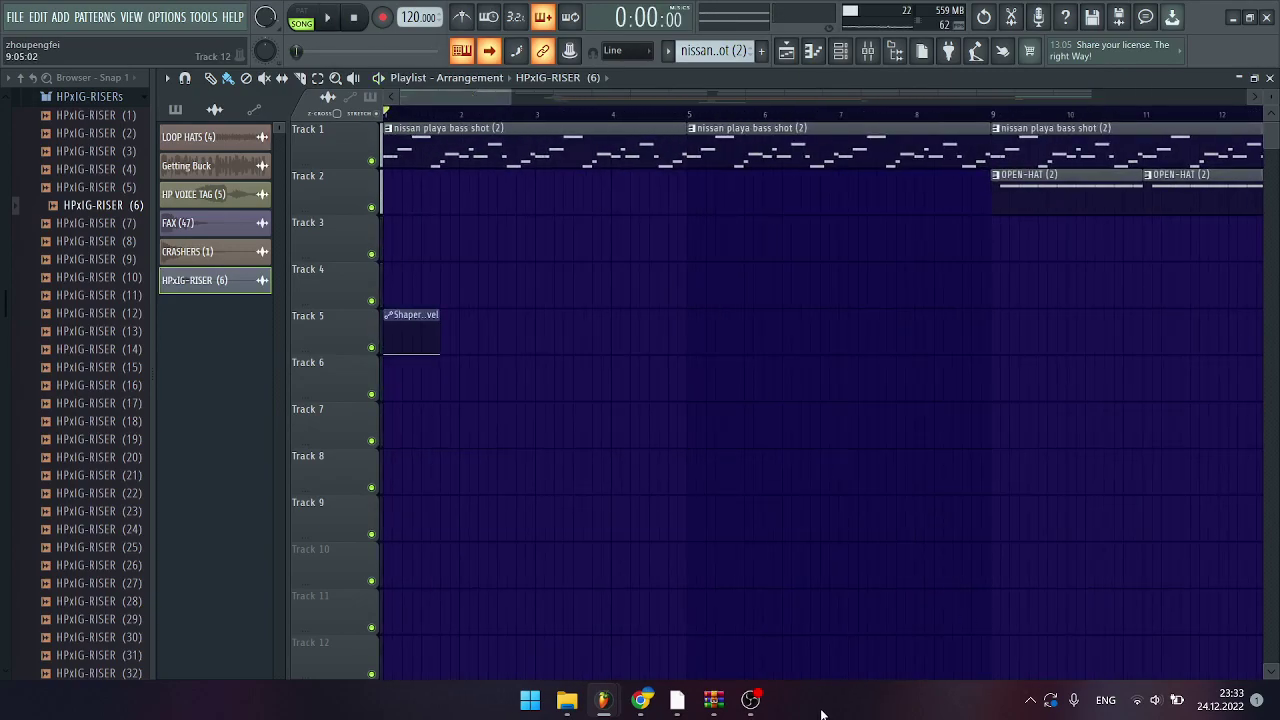